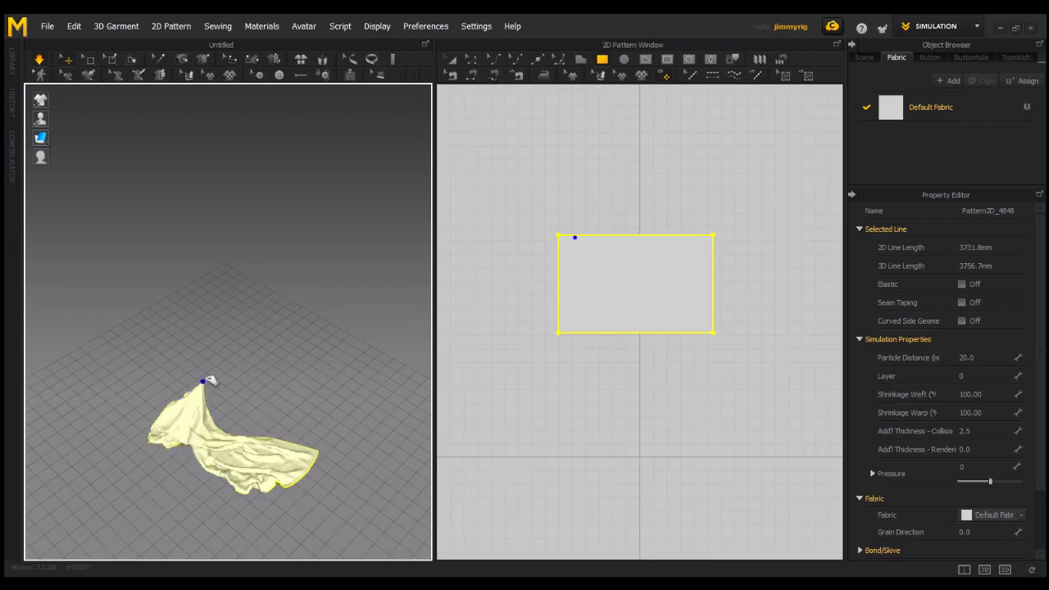
Pull the simulated cloth across the floor and pin it at two raised points so that it drapes between them.
{"action": "left_click_drag", "start_coordinate": [263, 490], "coordinate": [266, 533]}
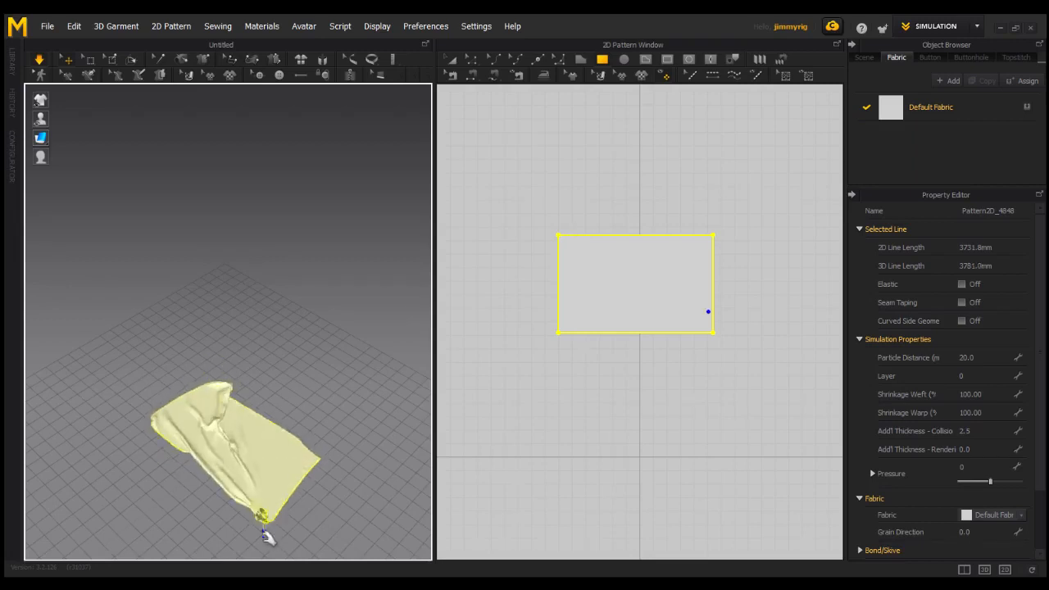
{"action": "right_click_drag", "start_coordinate": [333, 449], "coordinate": [279, 450]}
{"action": "left_click_drag", "start_coordinate": [288, 449], "coordinate": [296, 398]}
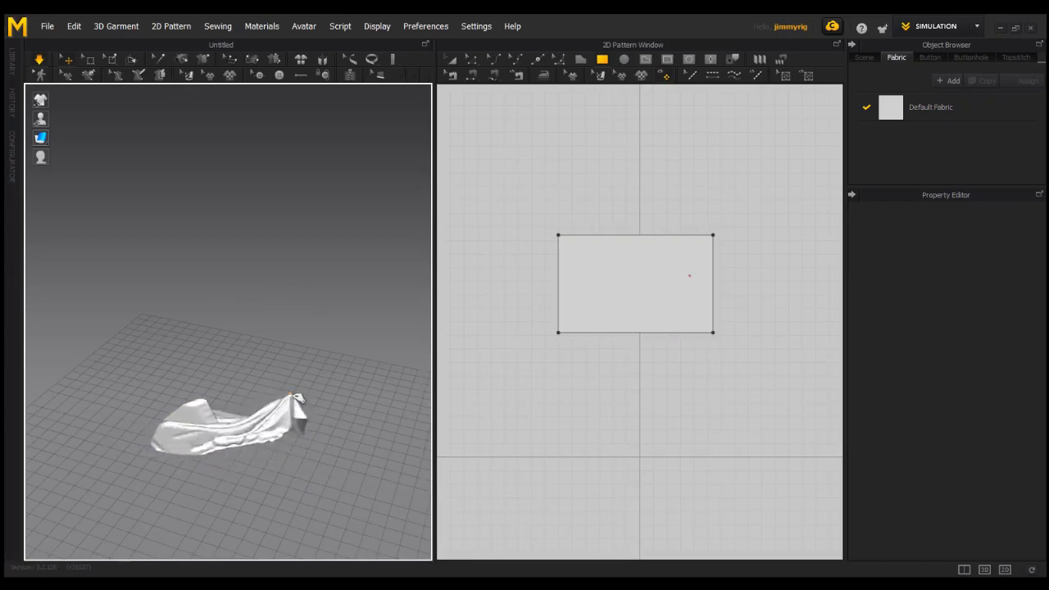
{"action": "left_click", "coordinate": [213, 403]}
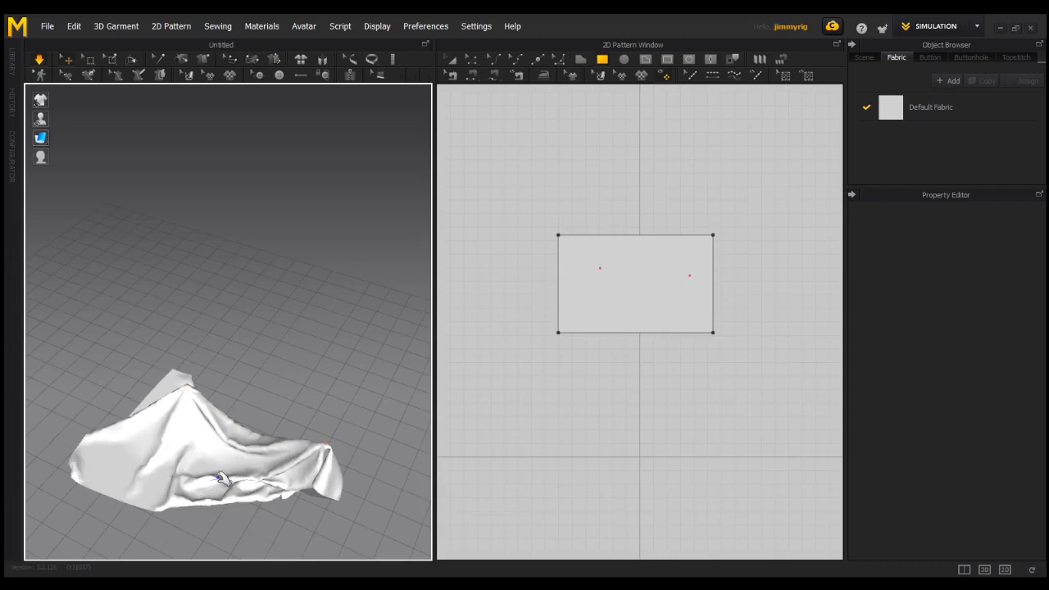
Select the rectangular pattern and set its Particle Distance to 10 mm.
{"action": "key", "text": "a"}
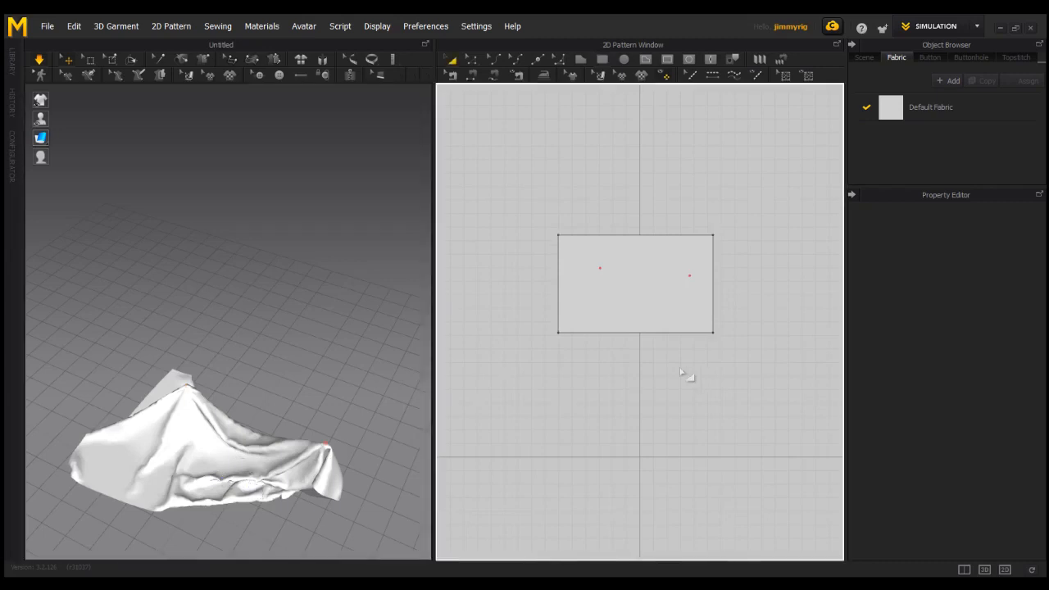
{"action": "left_click", "coordinate": [634, 325]}
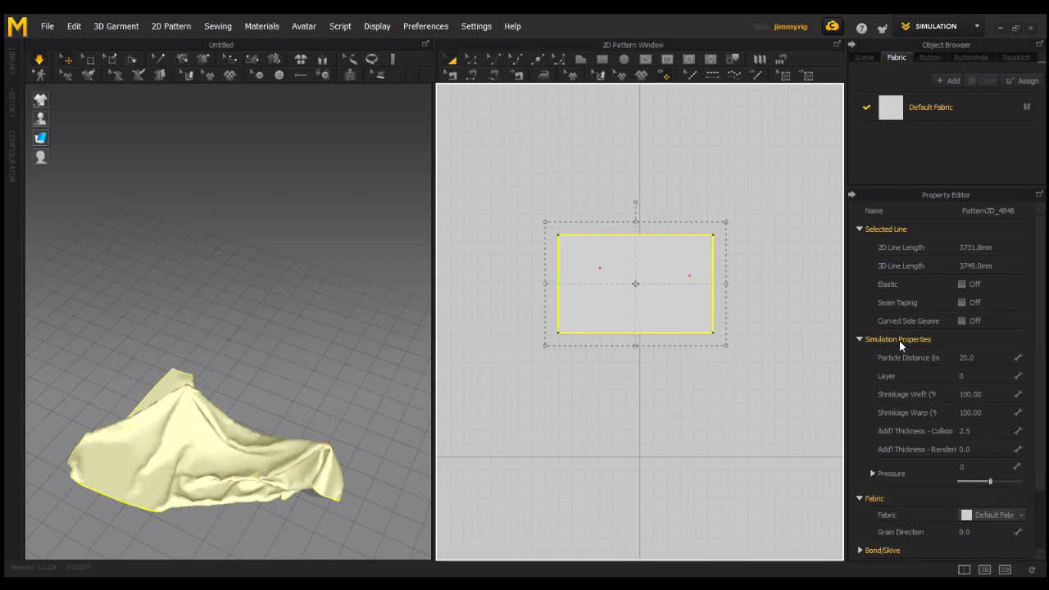
{"action": "left_click", "coordinate": [971, 358]}
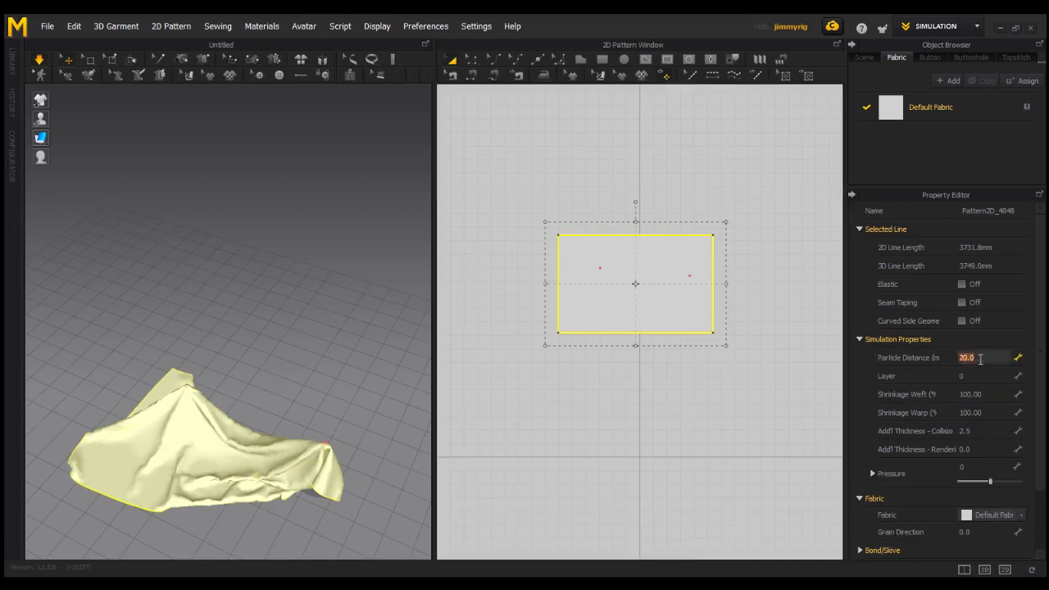
{"action": "type", "text": "10"}
{"action": "key", "text": "Return"}
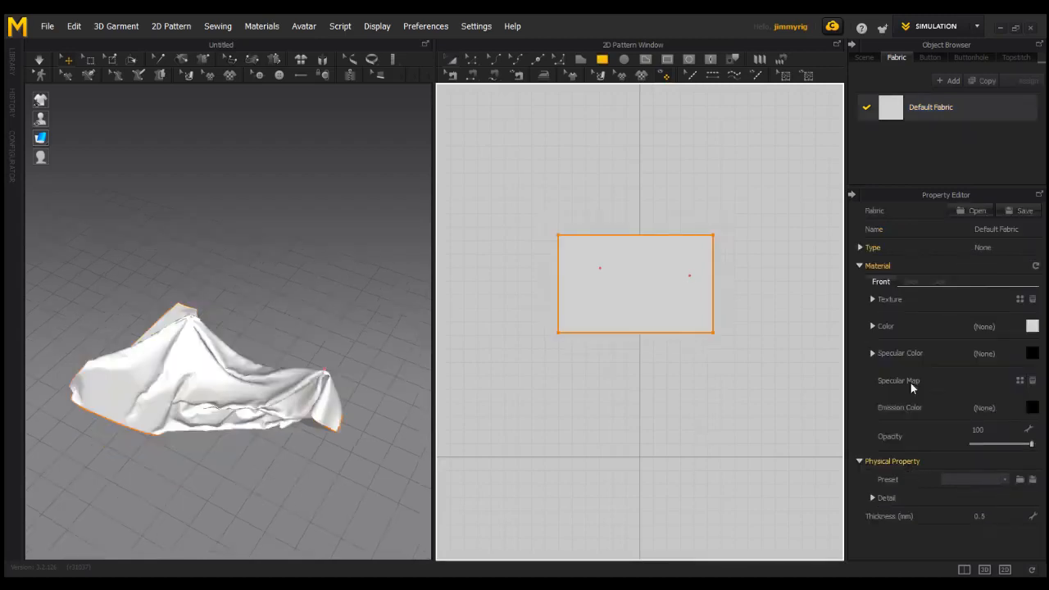
Apply the 0_Default physical property preset to Default Fabric and expand its detail settings.
{"action": "left_click_drag", "start_coordinate": [899, 110], "coordinate": [687, 336]}
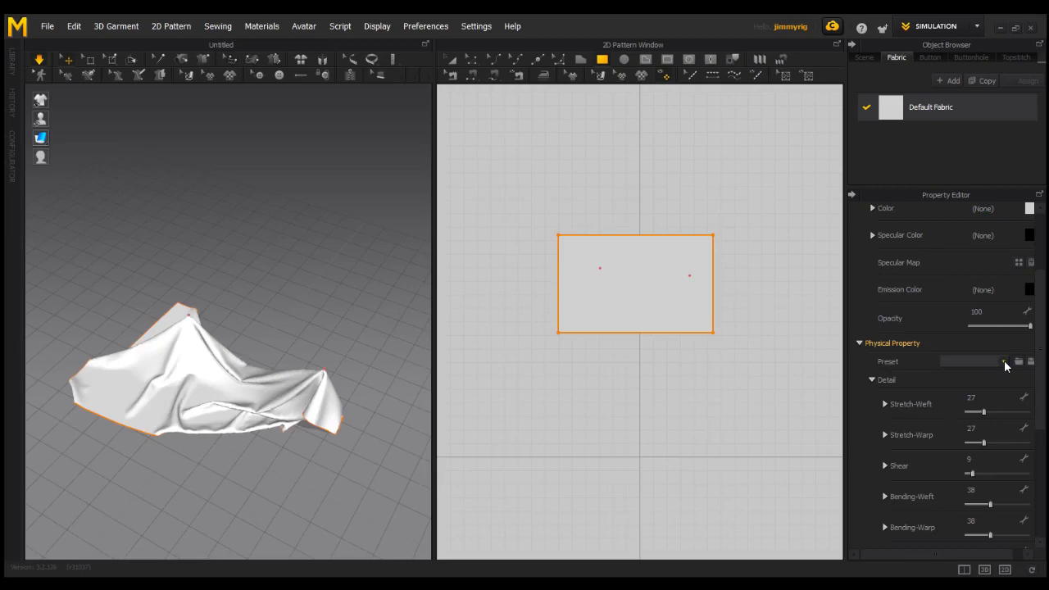
{"action": "left_click", "coordinate": [1004, 360]}
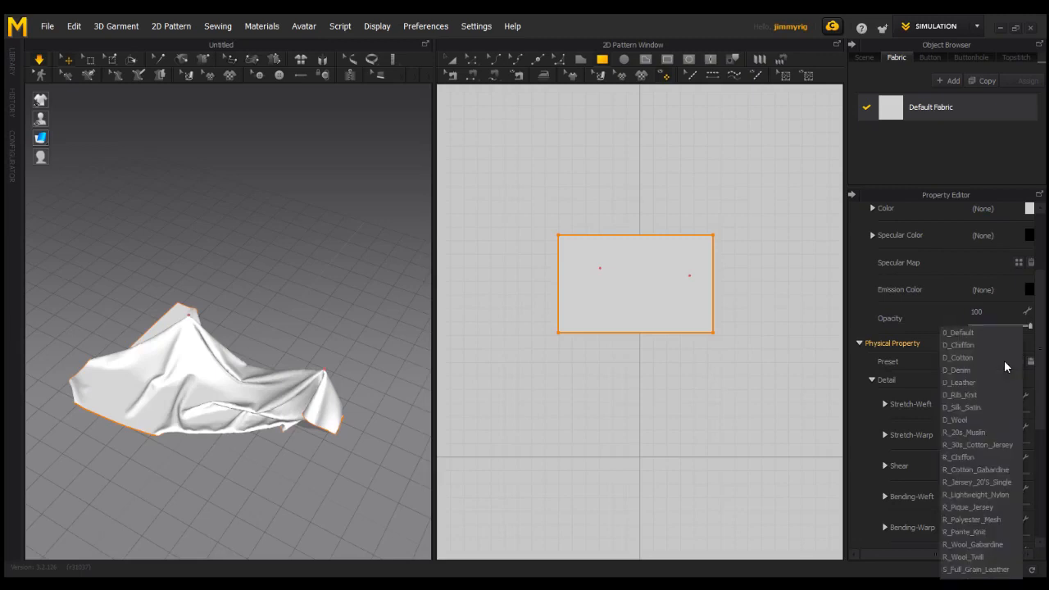
{"action": "left_click", "coordinate": [971, 333]}
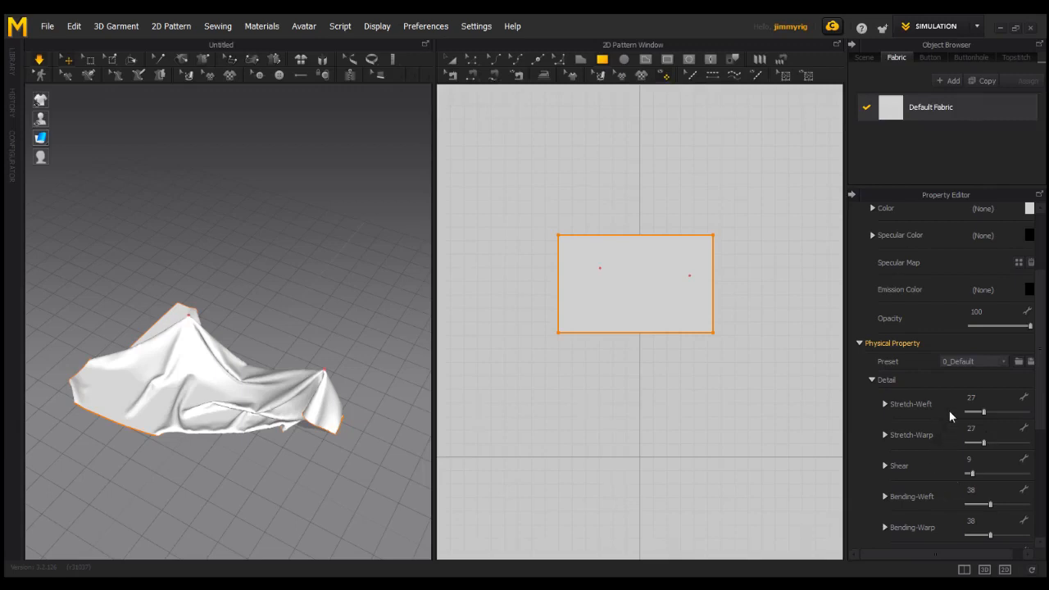
{"action": "left_click", "coordinate": [1003, 364]}
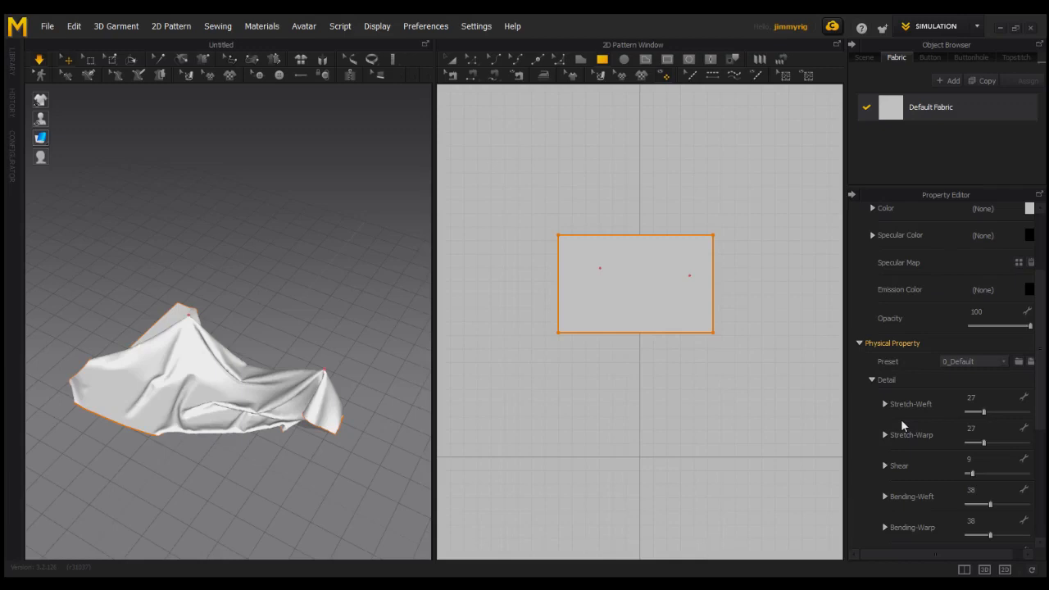
Set the fabric's Stretch-Weft and Stretch-Warp to 0 and tug the cloth between its pins to test the stretch.
{"action": "left_click_drag", "start_coordinate": [983, 412], "coordinate": [967, 443]}
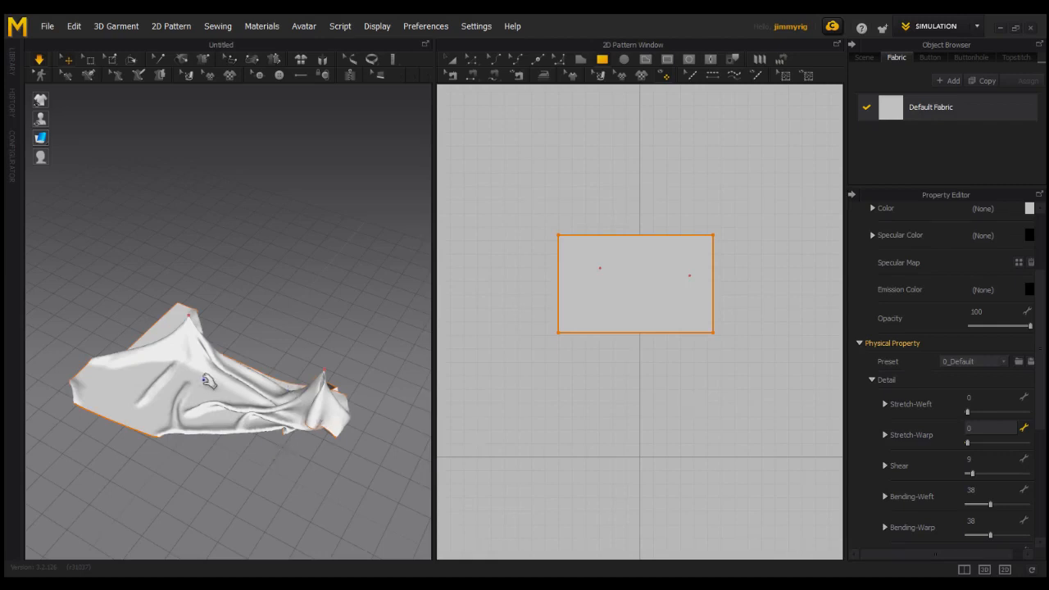
{"action": "left_click", "coordinate": [305, 422]}
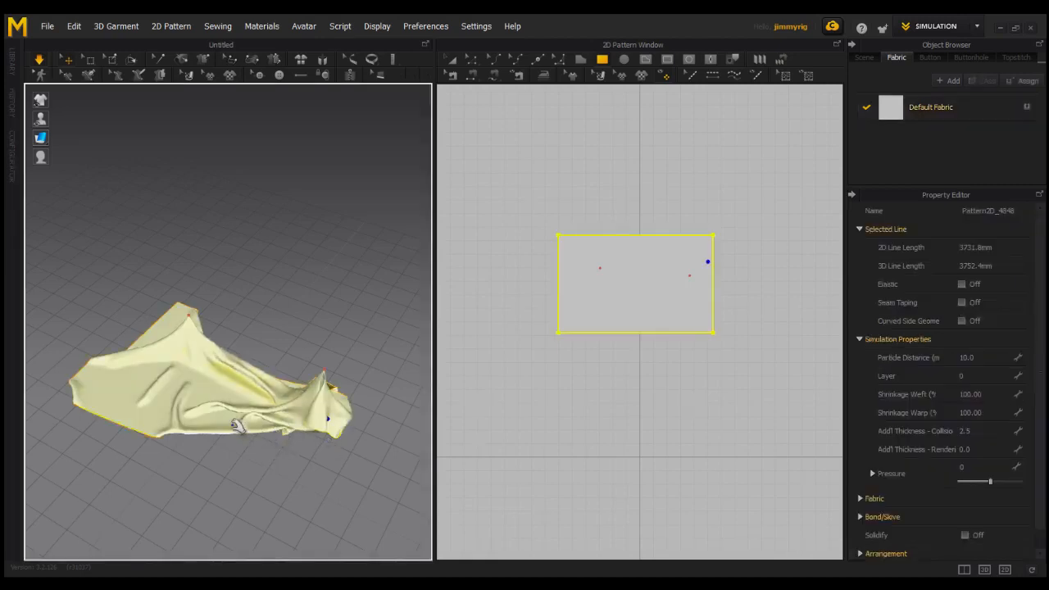
{"action": "left_click_drag", "start_coordinate": [290, 415], "coordinate": [209, 459]}
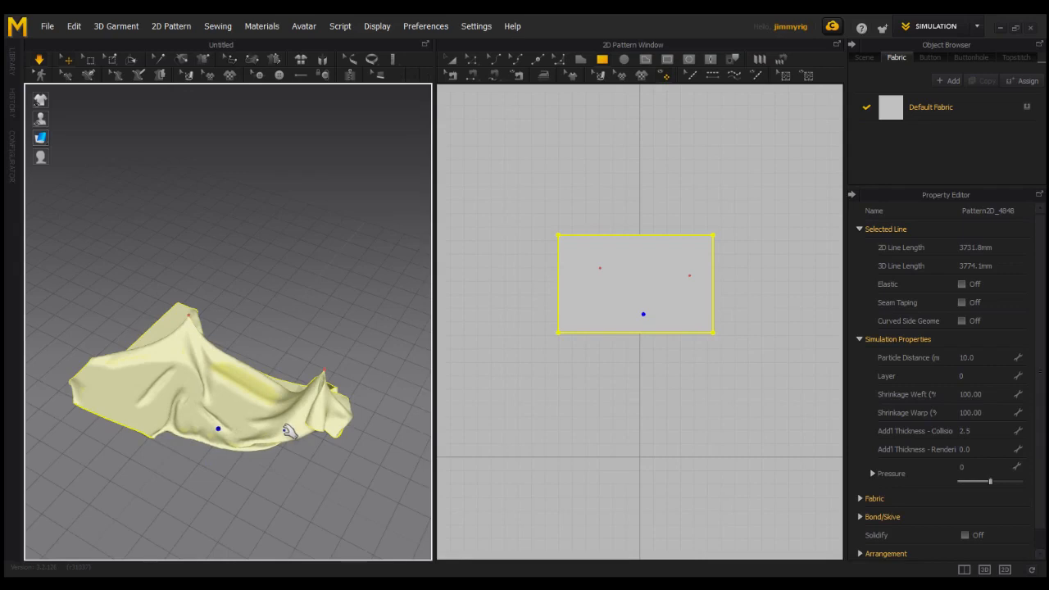
{"action": "left_click_drag", "start_coordinate": [269, 416], "coordinate": [266, 461]}
{"action": "left_click_drag", "start_coordinate": [264, 382], "coordinate": [312, 345]}
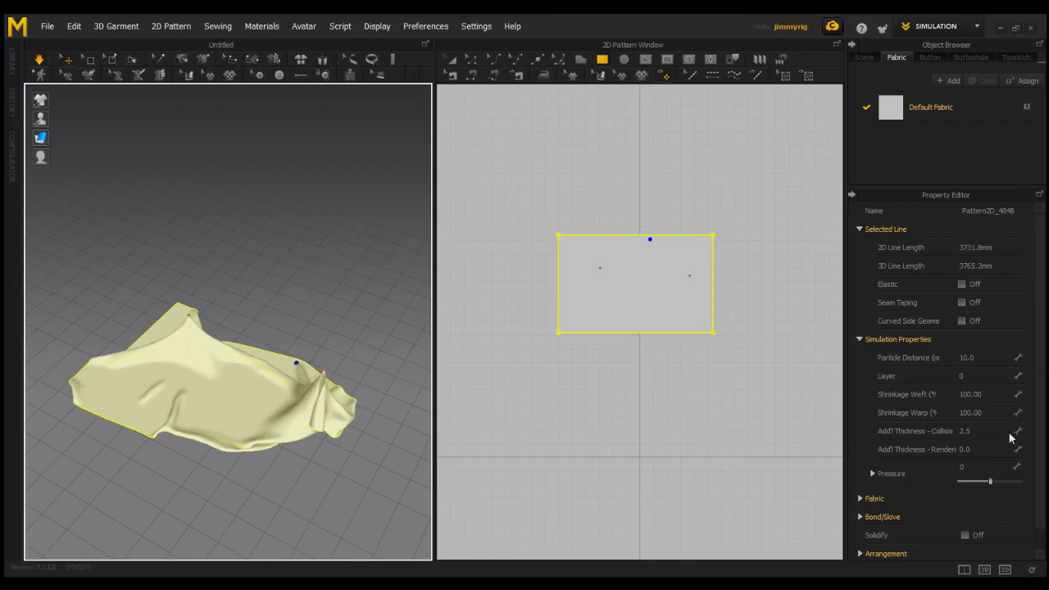
Set Stretch-Weft to 36 and Stretch-Warp to 37, and tug the middle of the cloth.
{"action": "left_click", "coordinate": [279, 364]}
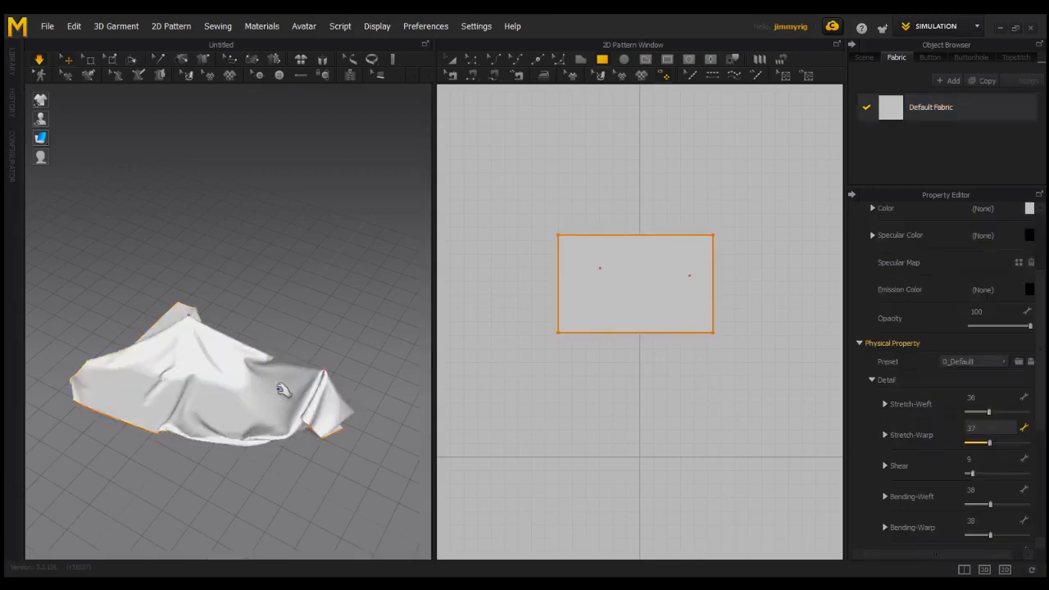
{"action": "left_click_drag", "start_coordinate": [283, 390], "coordinate": [289, 410]}
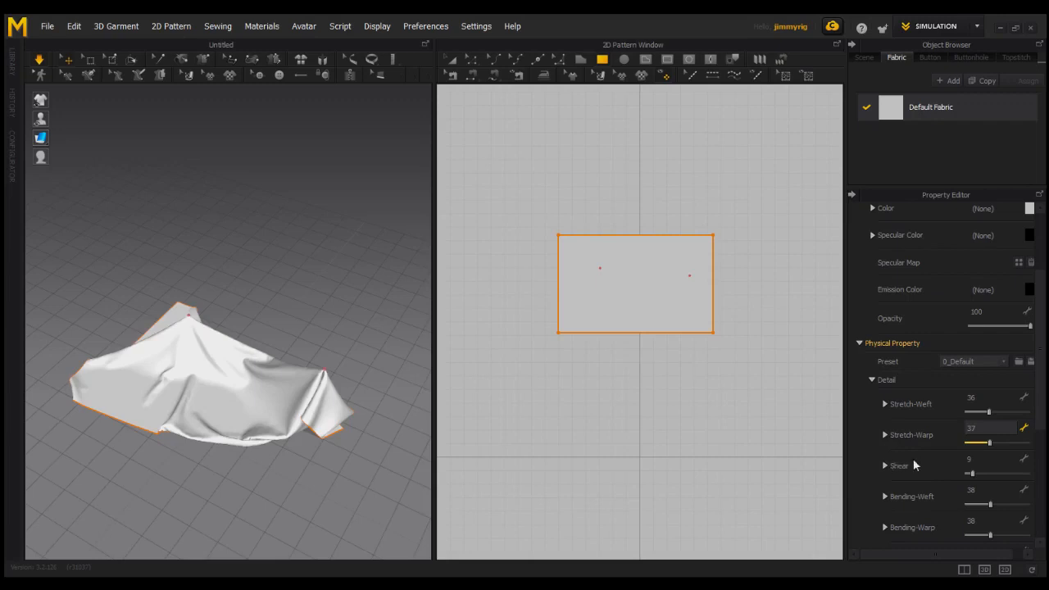
Try Shear values of 4, 11, 0 and 47 on the simulating fabric.
{"action": "left_click_drag", "start_coordinate": [972, 473], "coordinate": [968, 475]}
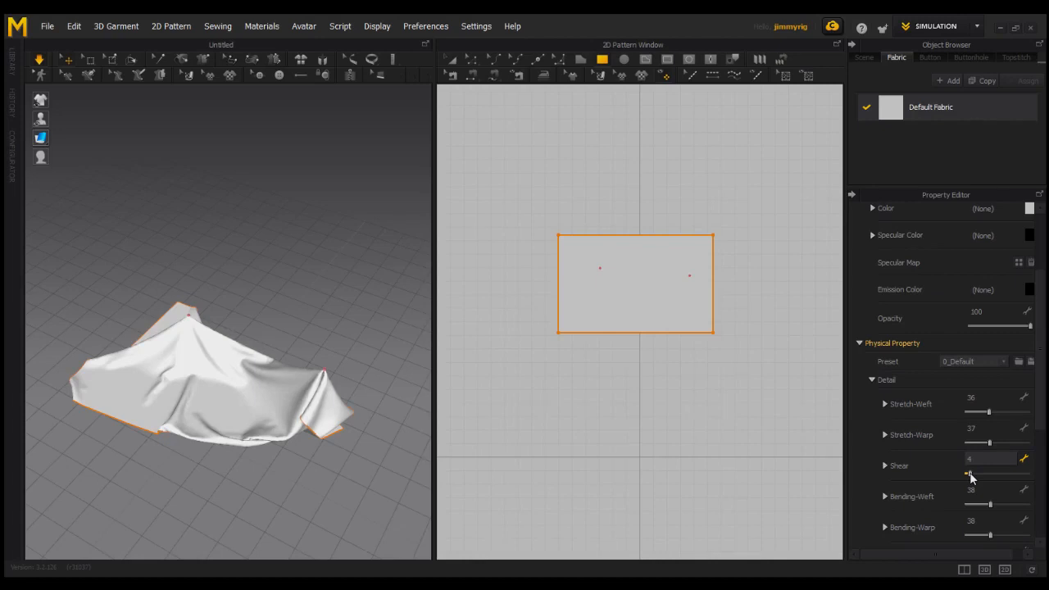
{"action": "left_click_drag", "start_coordinate": [970, 474], "coordinate": [974, 474]}
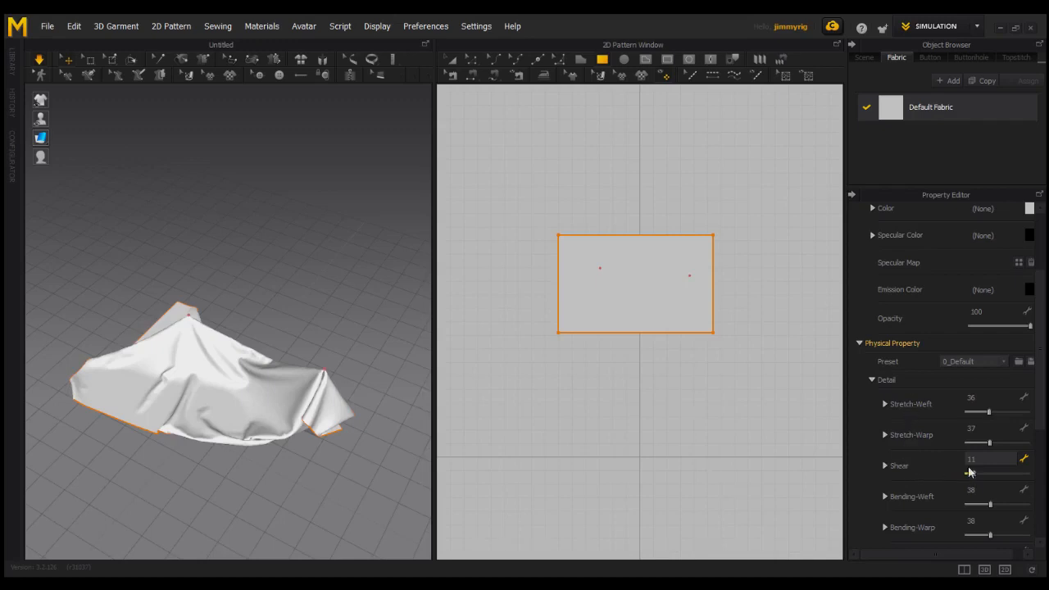
{"action": "left_click_drag", "start_coordinate": [973, 475], "coordinate": [965, 481]}
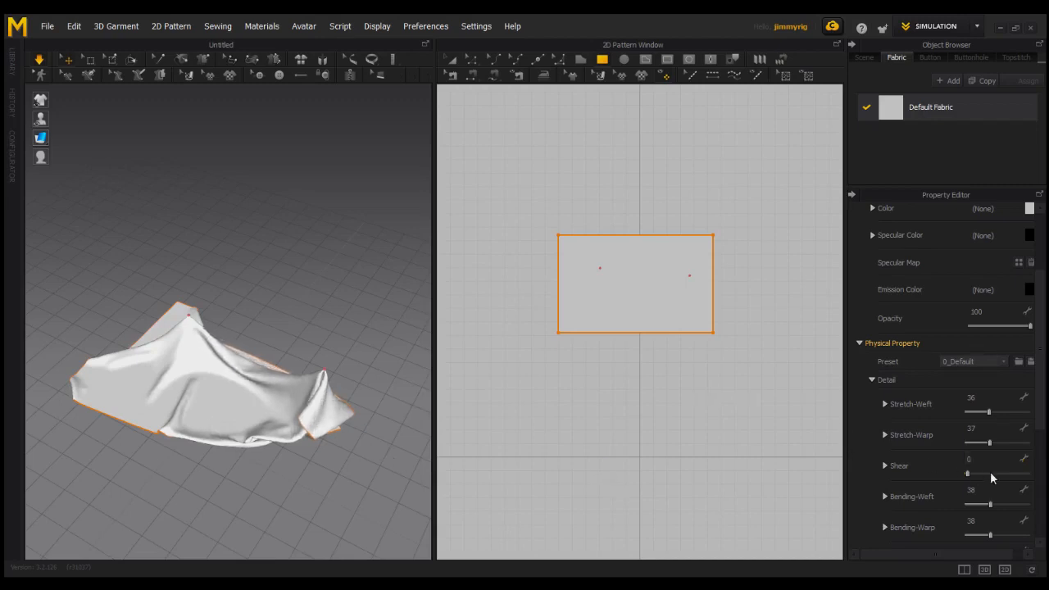
{"action": "left_click_drag", "start_coordinate": [968, 474], "coordinate": [995, 473]}
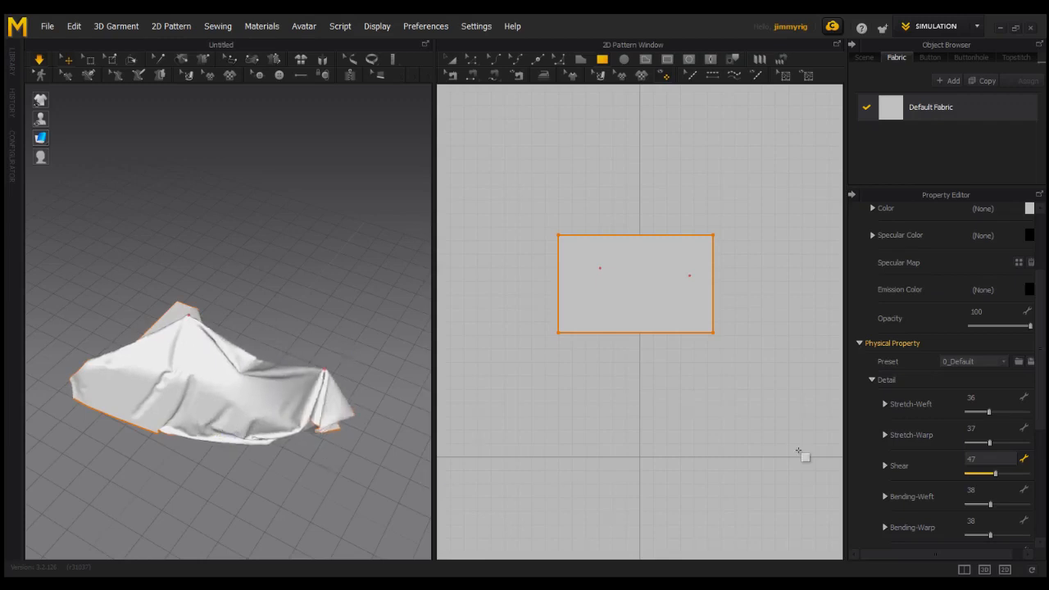
Set Stretch-Weft and Stretch-Warp to 27 and Shear to 8.
{"action": "left_click", "coordinate": [989, 397]}
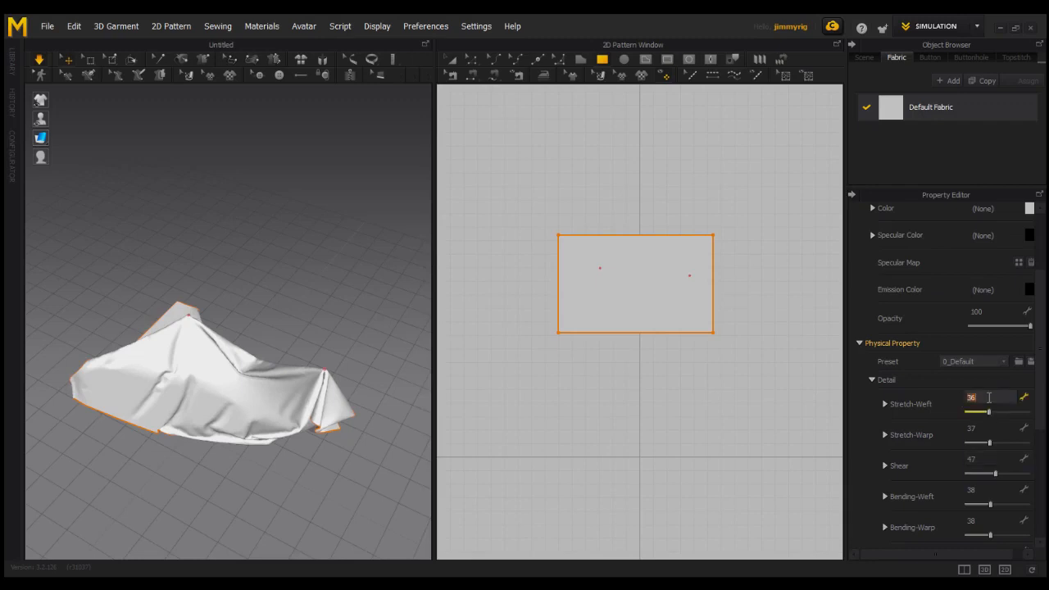
{"action": "type", "text": "27"}
{"action": "left_click", "coordinate": [973, 429]}
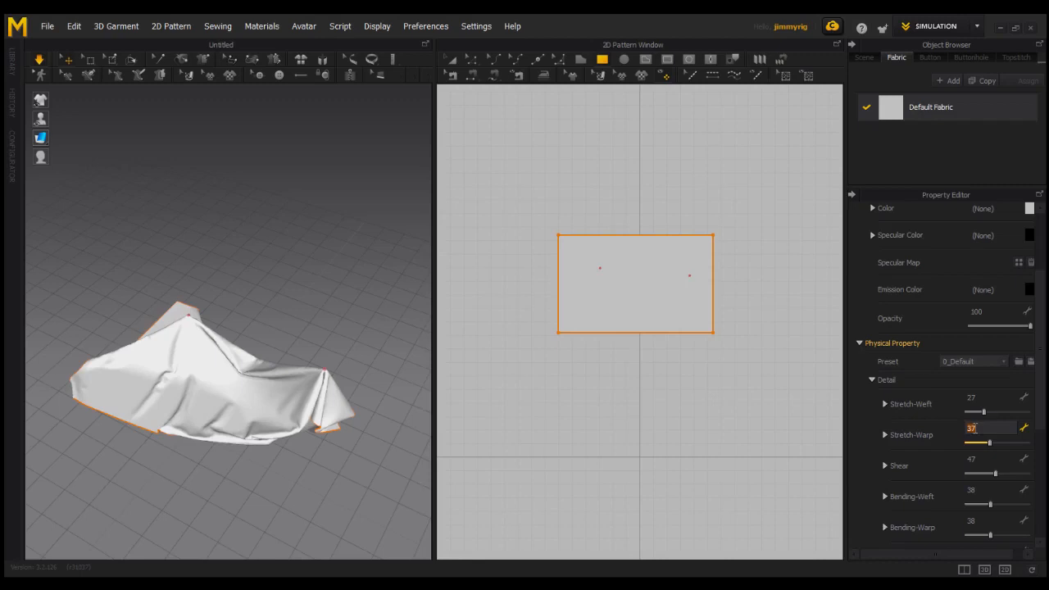
{"action": "type", "text": "27"}
{"action": "left_click", "coordinate": [978, 456]}
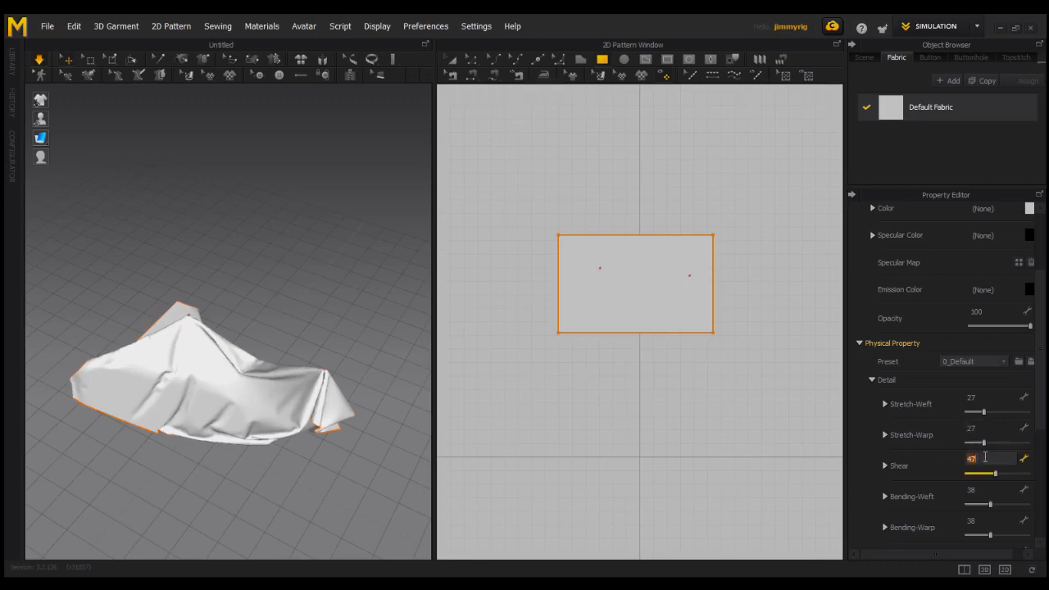
{"action": "type", "text": "8"}
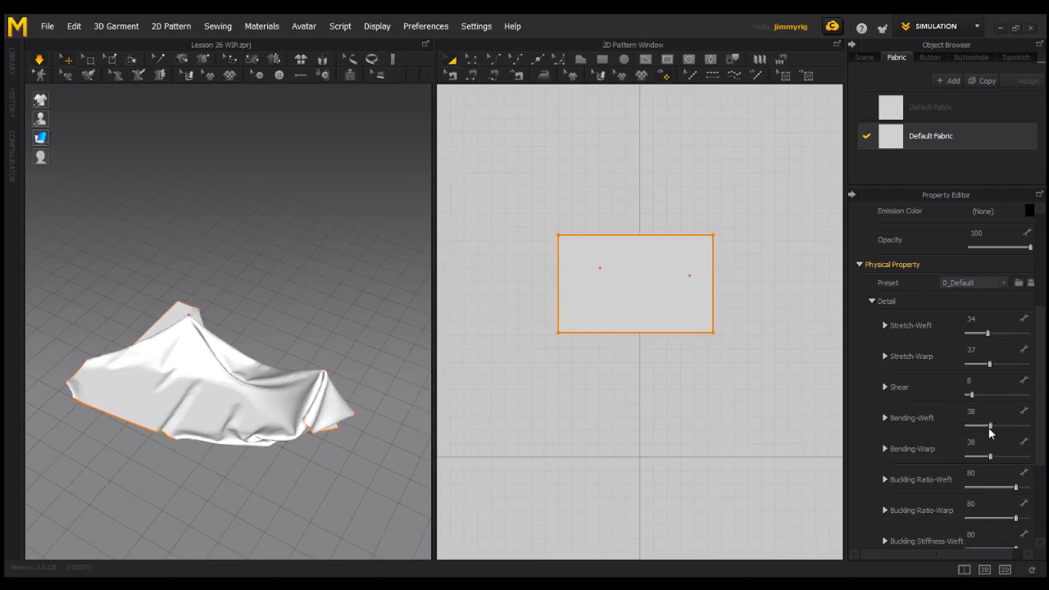
Try Bending-Weft at 97 and Bending-Warp at 88, and reduce them to 37 and 34.
{"action": "left_click_drag", "start_coordinate": [991, 425], "coordinate": [1030, 428]}
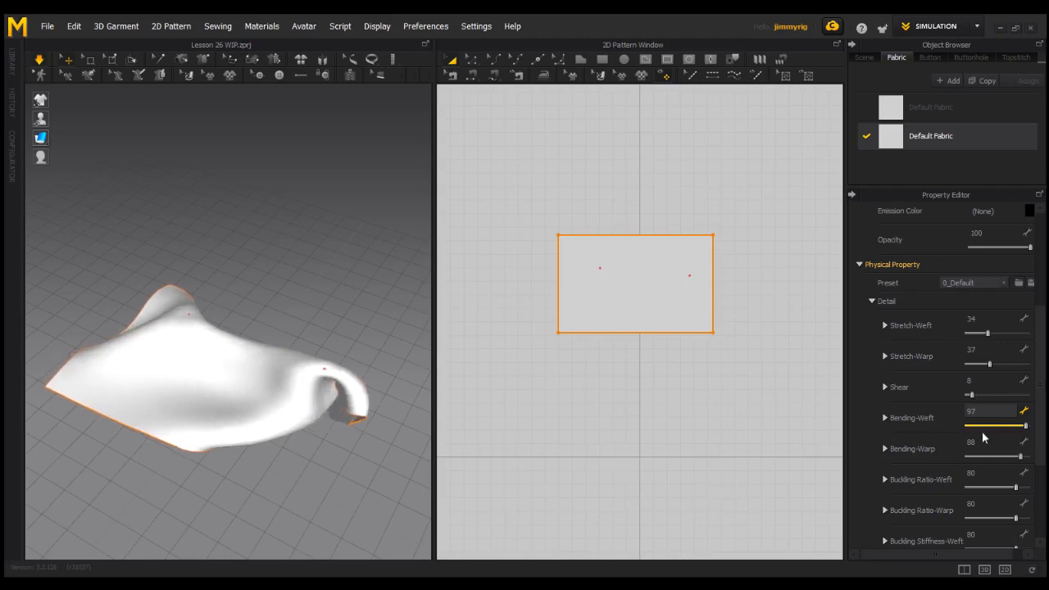
{"action": "left_click", "coordinate": [1021, 426]}
{"action": "left_click_drag", "start_coordinate": [1020, 428], "coordinate": [988, 457]}
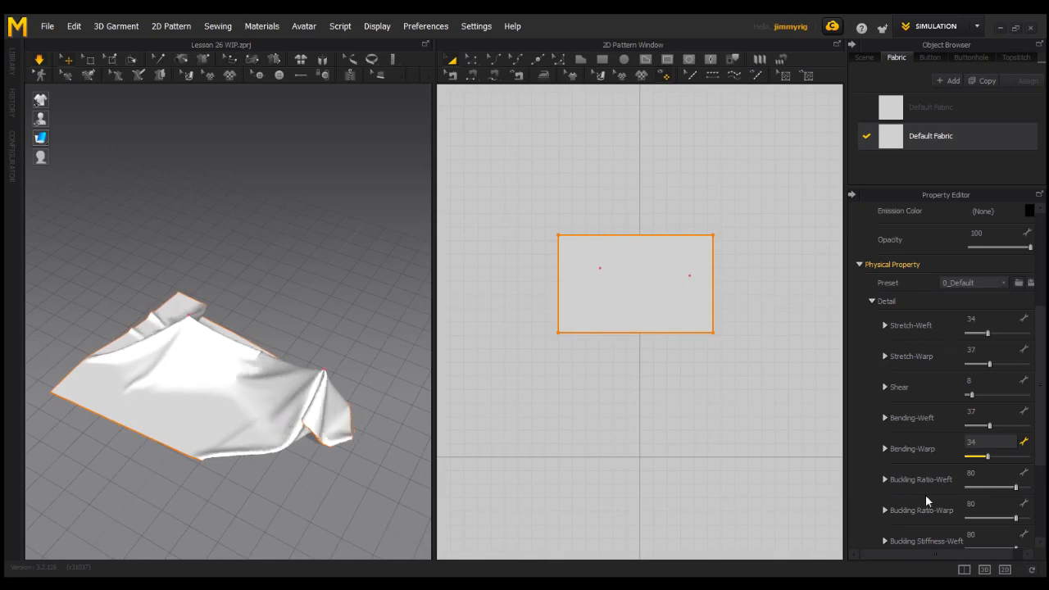
Set Buckling Stiffness-Weft to 35 and Buckling Stiffness-Warp to 38.
{"action": "scroll", "coordinate": [859, 478], "scroll_direction": "down", "scroll_amount": 2}
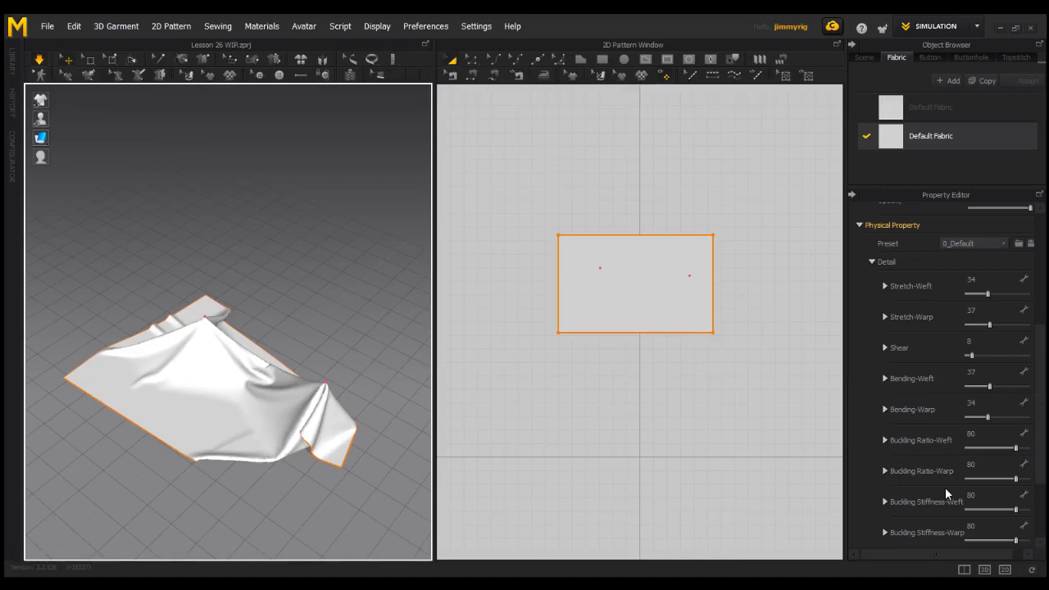
{"action": "scroll", "coordinate": [911, 491], "scroll_direction": "down", "scroll_amount": 1}
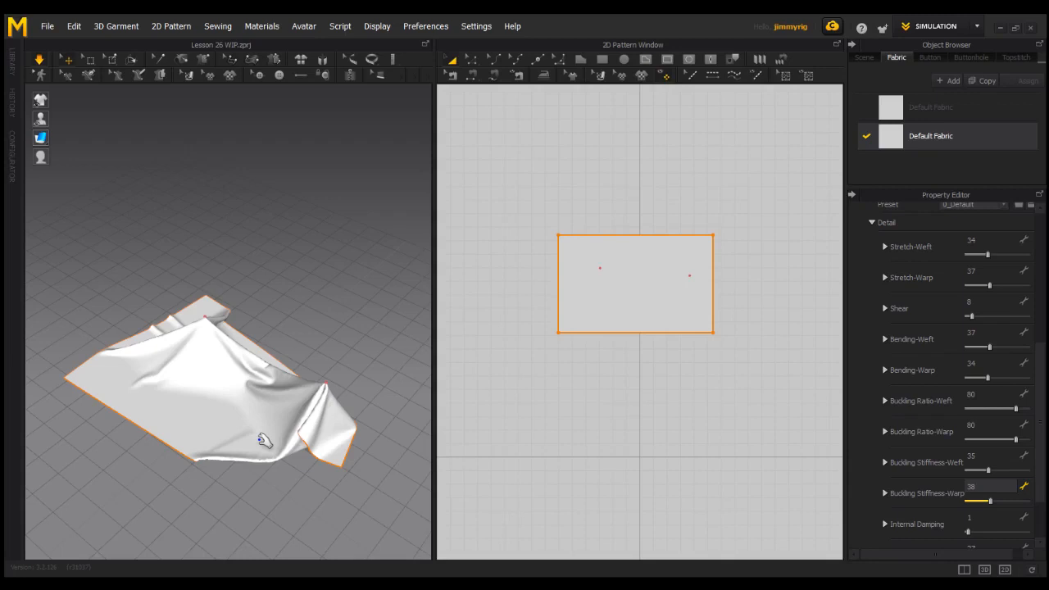
Set Internal Damping to 57 and pull the middle of the cloth to test how it moves.
{"action": "scroll", "coordinate": [934, 495], "scroll_direction": "down", "scroll_amount": 2}
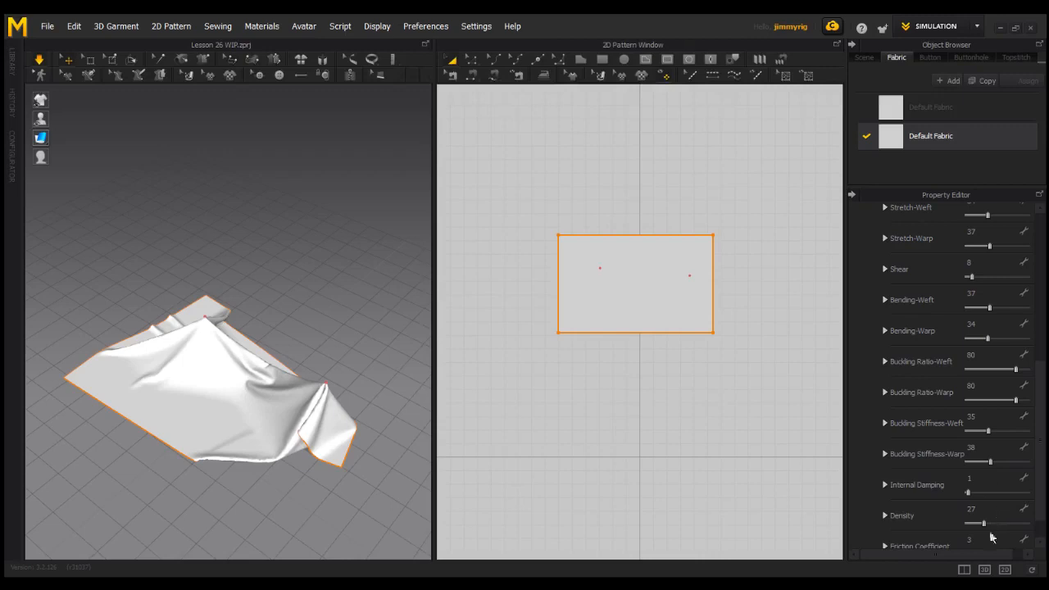
{"action": "left_click_drag", "start_coordinate": [968, 493], "coordinate": [1002, 494]}
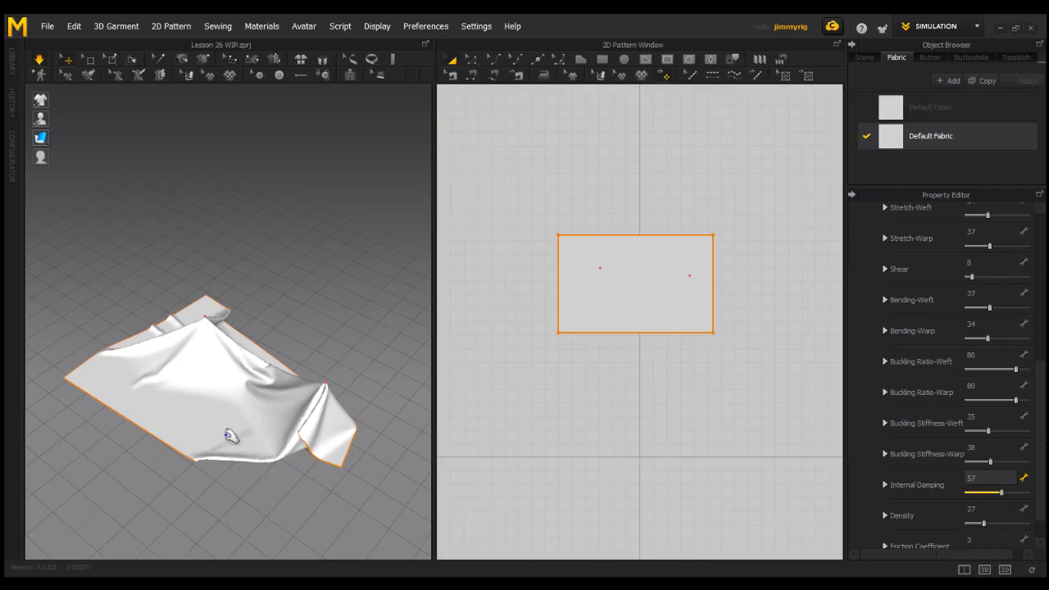
{"action": "left_click", "coordinate": [230, 435]}
{"action": "left_click_drag", "start_coordinate": [233, 393], "coordinate": [232, 389]}
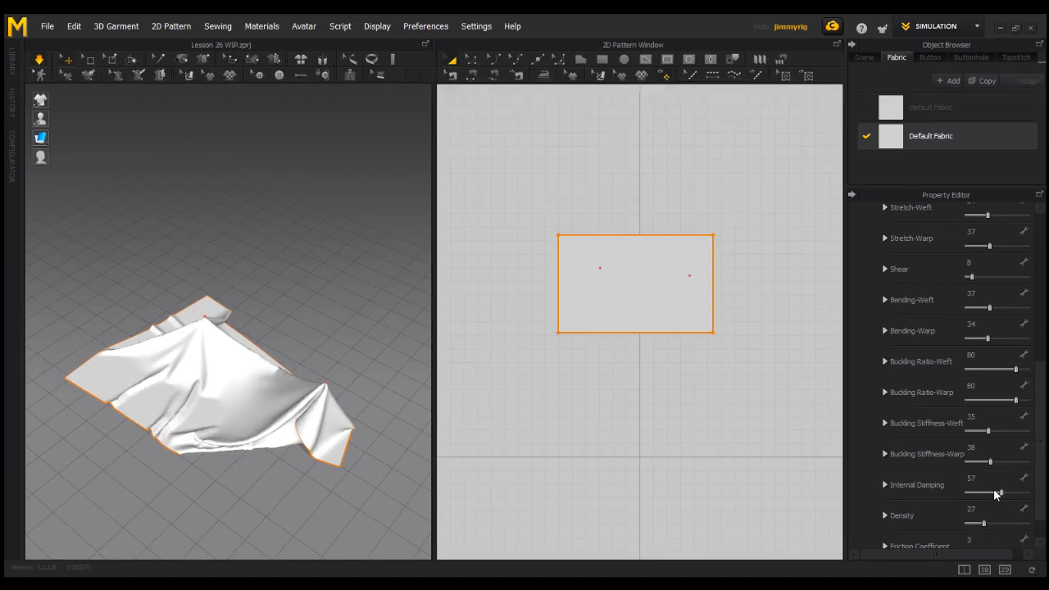
Reduce Internal Damping to 9, tug the cloth's front edge, and raise the damping to 25.
{"action": "left_click_drag", "start_coordinate": [999, 493], "coordinate": [971, 496]}
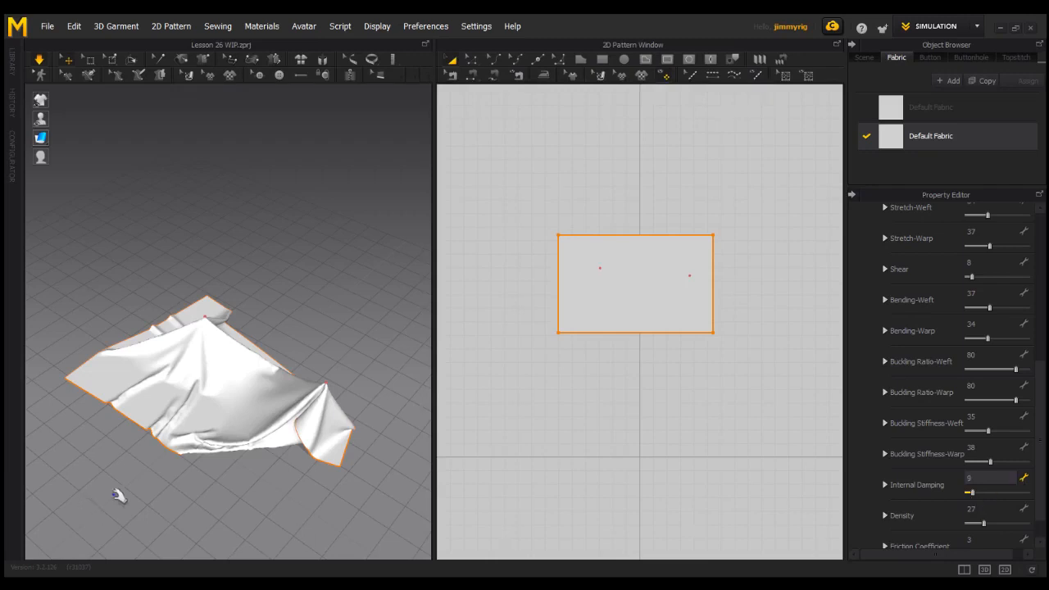
{"action": "mouse_move", "coordinate": [193, 430]}
{"action": "left_mouse_down"}
{"action": "mouse_move", "coordinate": [243, 410]}
{"action": "mouse_move", "coordinate": [133, 462]}
{"action": "mouse_move", "coordinate": [145, 437]}
{"action": "mouse_move", "coordinate": [205, 439]}
{"action": "mouse_move", "coordinate": [179, 451]}
{"action": "mouse_move", "coordinate": [215, 463]}
{"action": "mouse_move", "coordinate": [243, 442]}
{"action": "mouse_move", "coordinate": [187, 433]}
{"action": "left_mouse_up"}
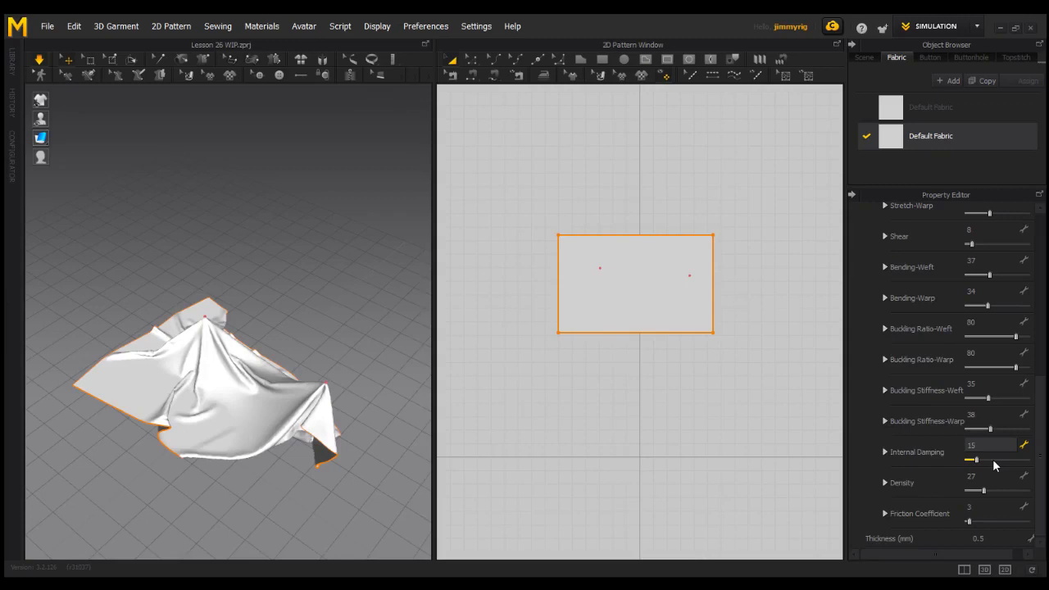
{"action": "left_click", "coordinate": [993, 459]}
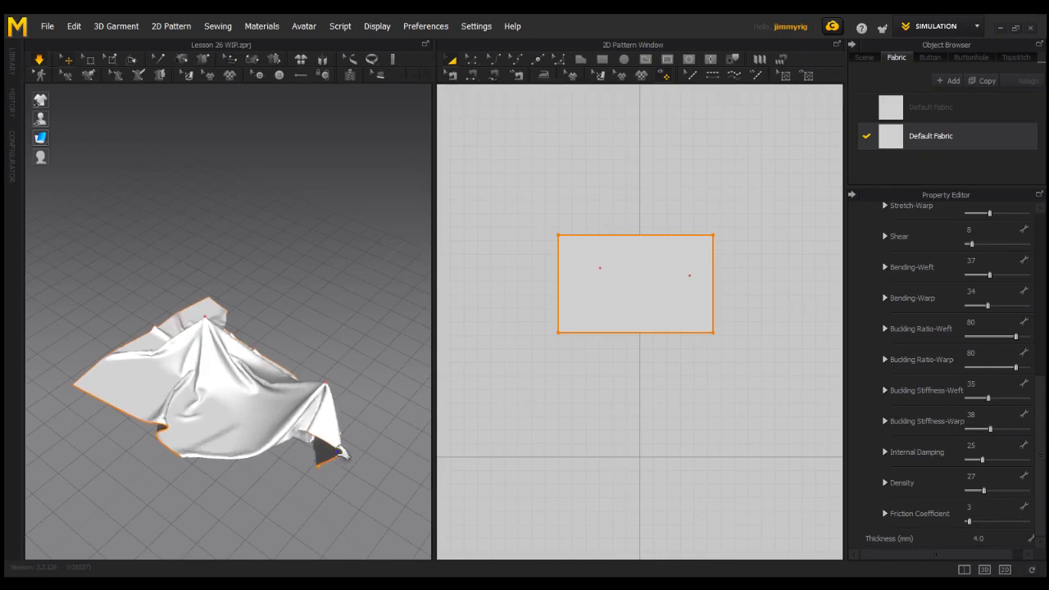
Display the cloth in the 3D view with the Thick Textured Surface style to show its thickness at the front edge.
{"action": "scroll", "coordinate": [293, 435], "scroll_direction": "up", "scroll_amount": 5}
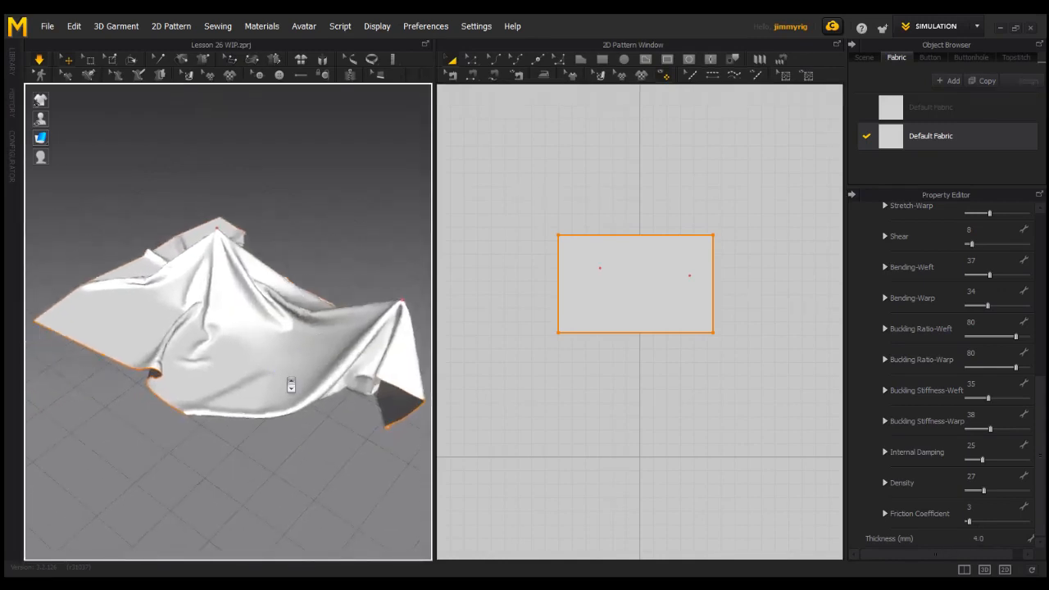
{"action": "scroll", "coordinate": [291, 385], "scroll_direction": "up", "scroll_amount": 5}
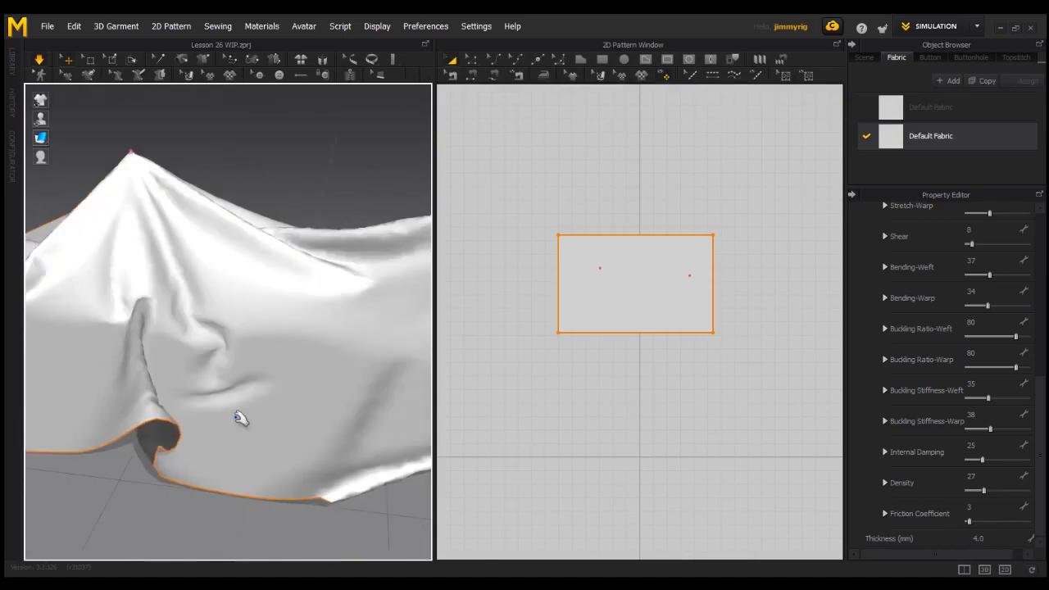
{"action": "mouse_move", "coordinate": [45, 140]}
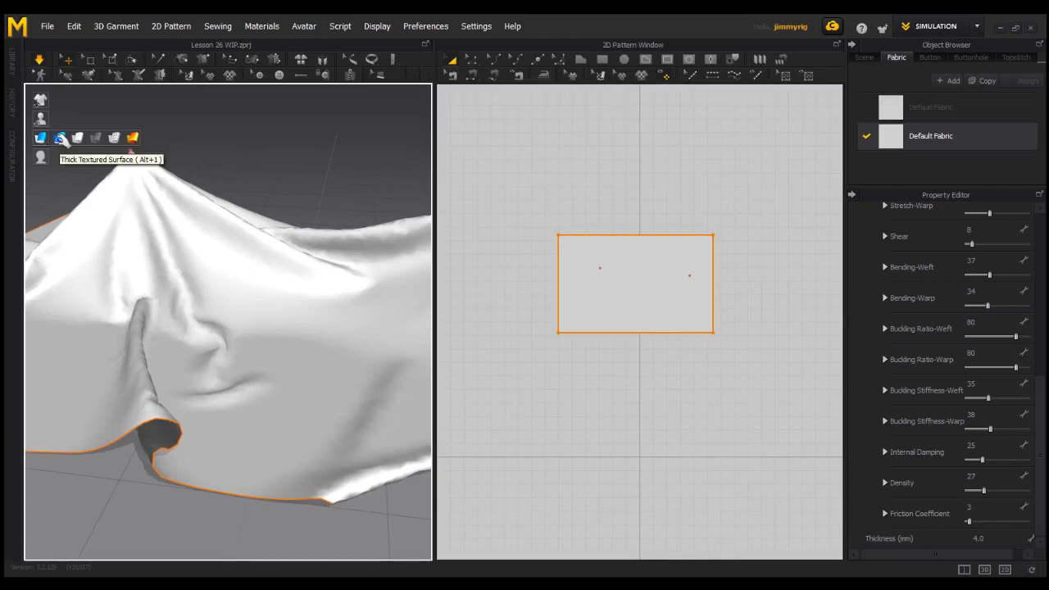
{"action": "left_click", "coordinate": [59, 138]}
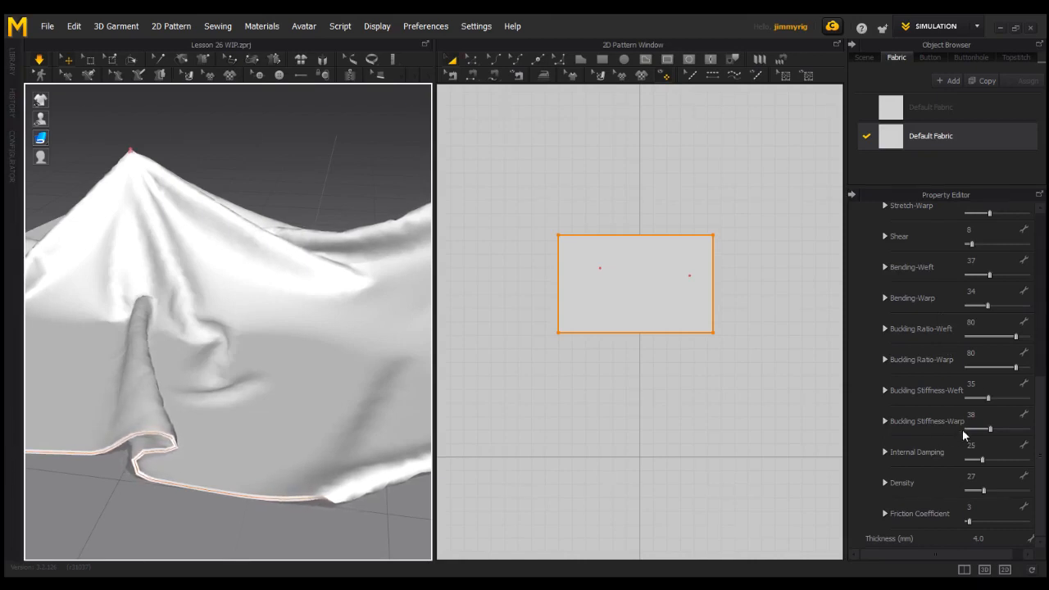
Open the save dialog for the fabric's Physical Property preset and cancel it without saving a file.
{"action": "scroll", "coordinate": [983, 327], "scroll_direction": "up", "scroll_amount": 4}
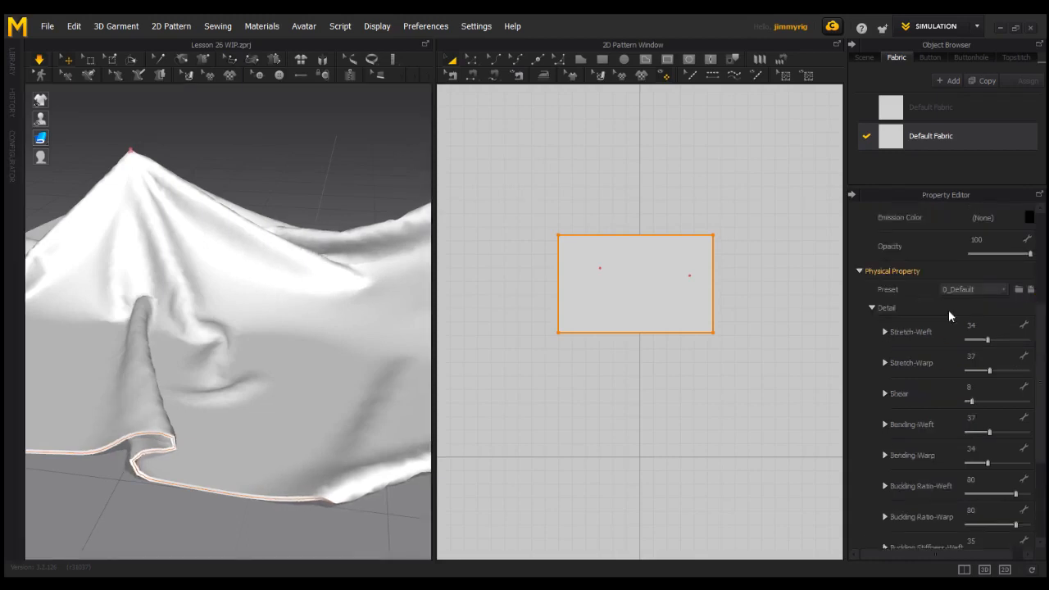
{"action": "left_click", "coordinate": [1031, 290]}
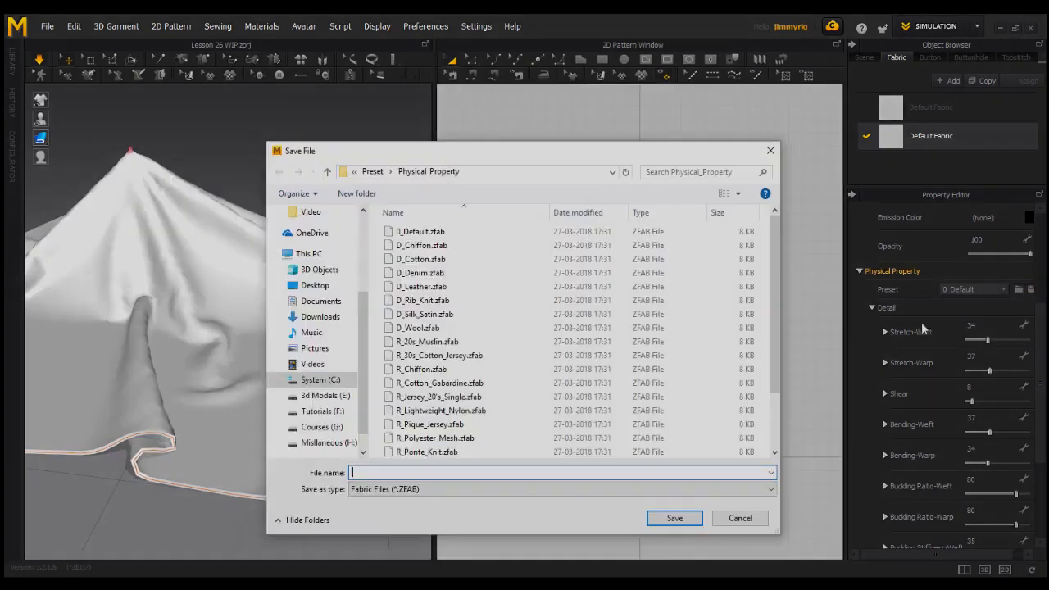
{"action": "left_click", "coordinate": [739, 518]}
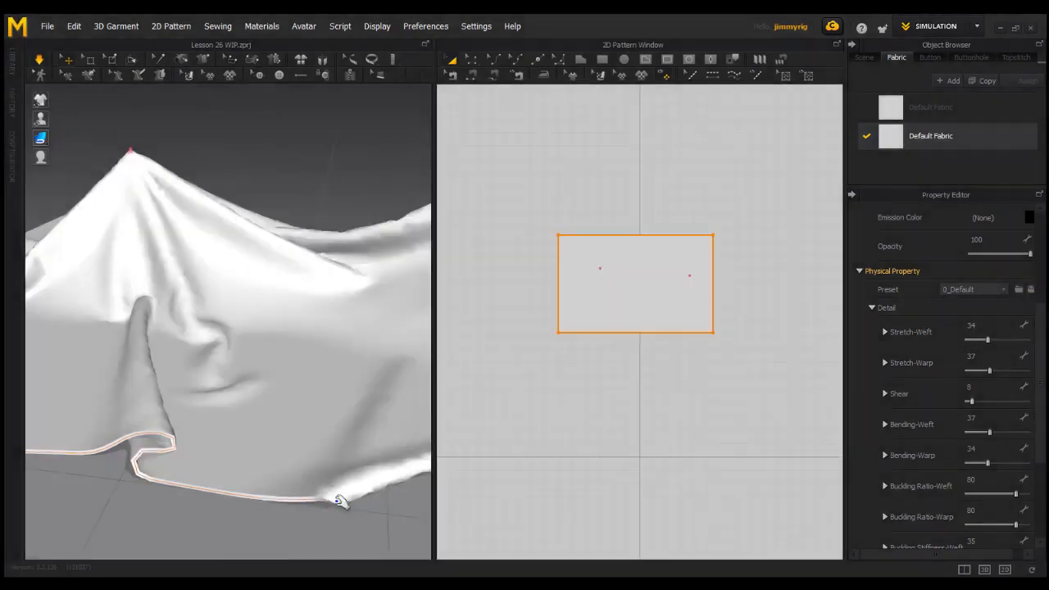